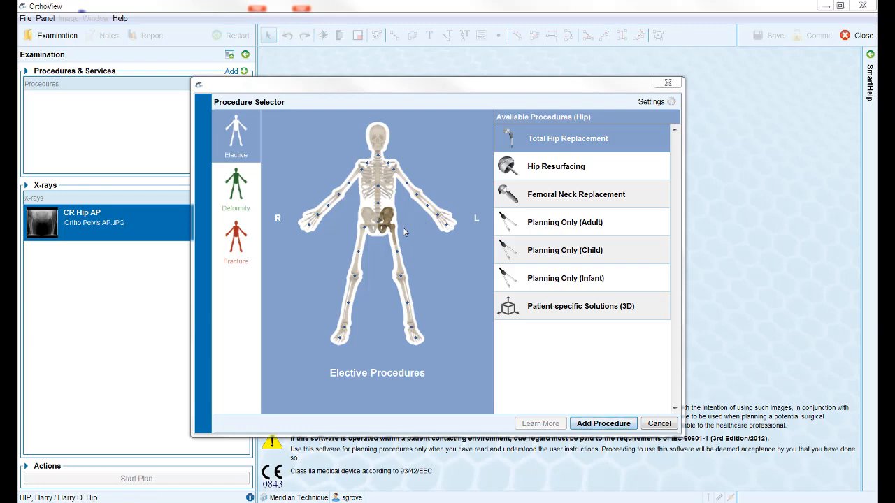
# Step: Add the left Total Hip Replacement procedure and scale the pelvis X-ray with QuickScale from the marker beside the left femur
pyautogui.click(601, 424)
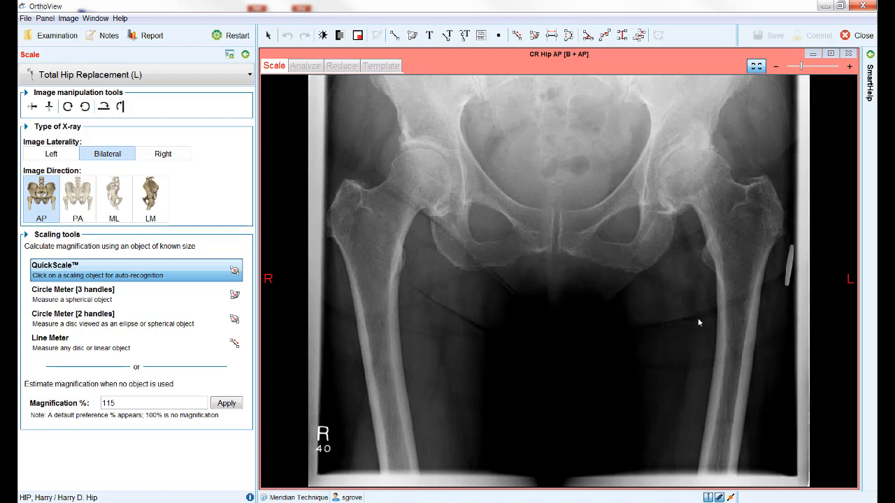
pyautogui.click(786, 281)
pyautogui.click(618, 308)
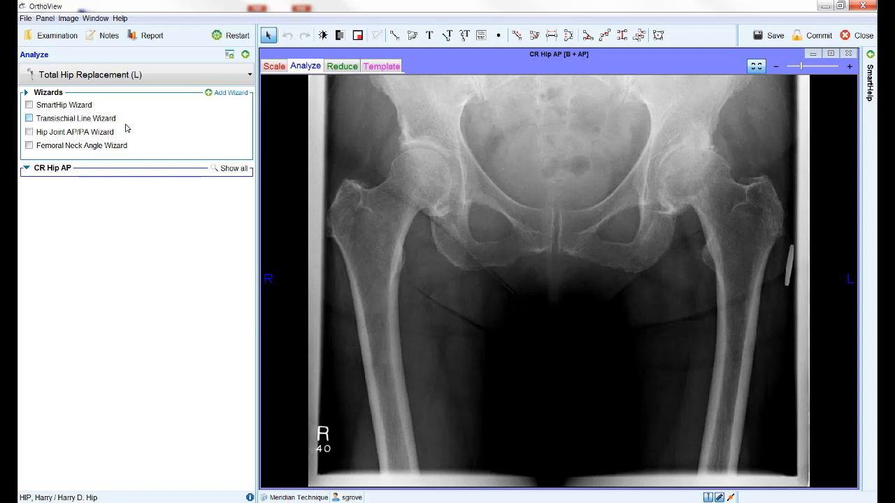
# Step: Start the SmartHip Wizard, fit a circle of about 45 mm around the left femoral head, and roughly reposition the leg-length line
pyautogui.click(29, 106)
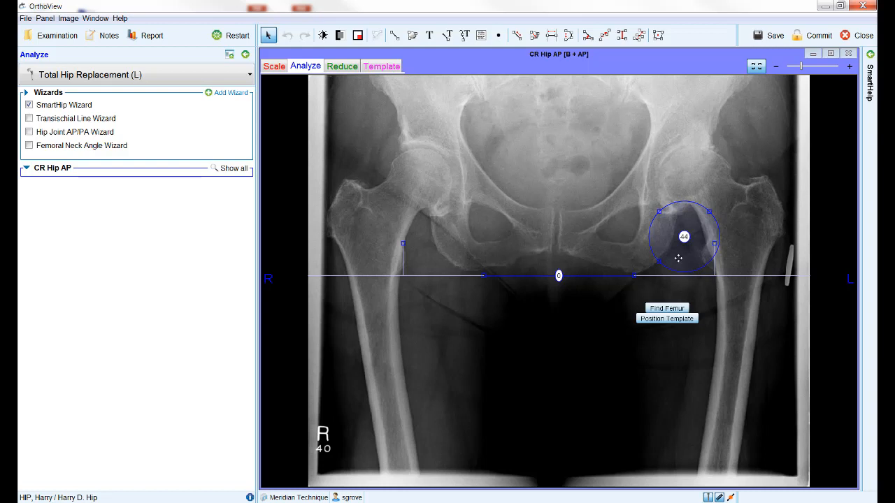
pyautogui.moveTo(668, 241); pyautogui.dragTo(678, 182)
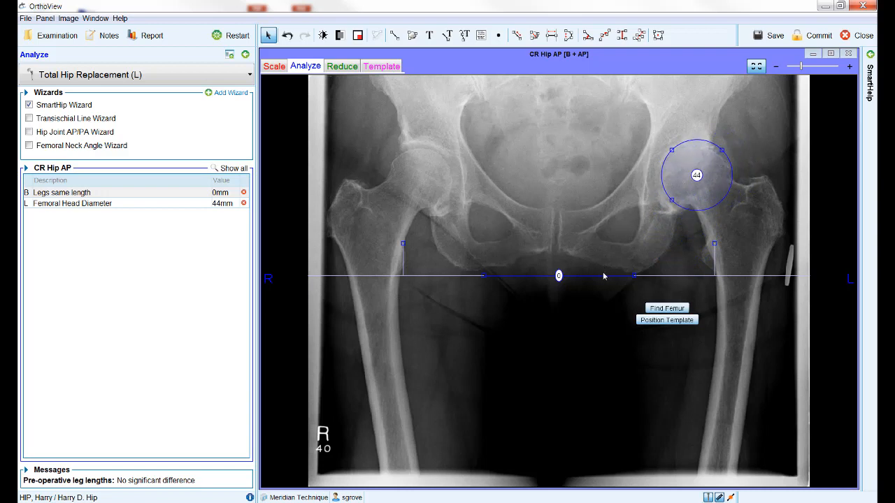
pyautogui.moveTo(604, 276)
pyautogui.mouseDown()
pyautogui.moveTo(604, 233)
pyautogui.moveTo(600, 278)
pyautogui.mouseUp()
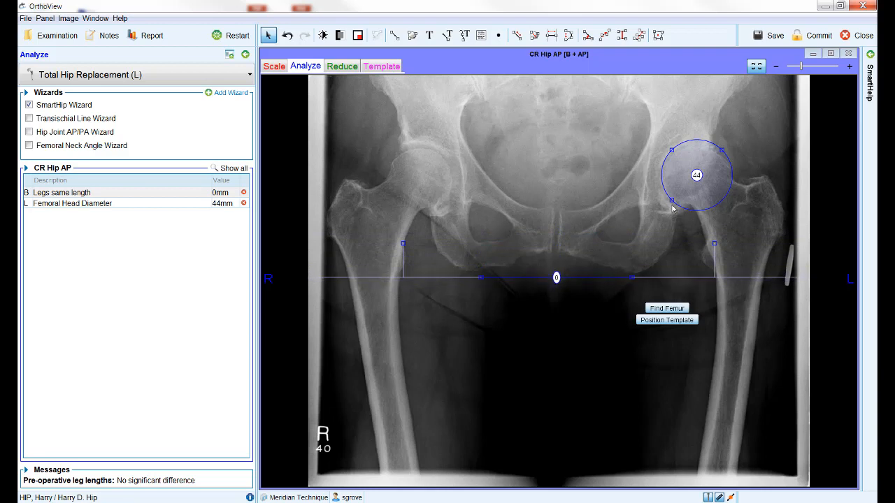
pyautogui.moveTo(672, 200)
pyautogui.mouseDown()
pyautogui.moveTo(655, 222)
pyautogui.moveTo(672, 205)
pyautogui.mouseUp()
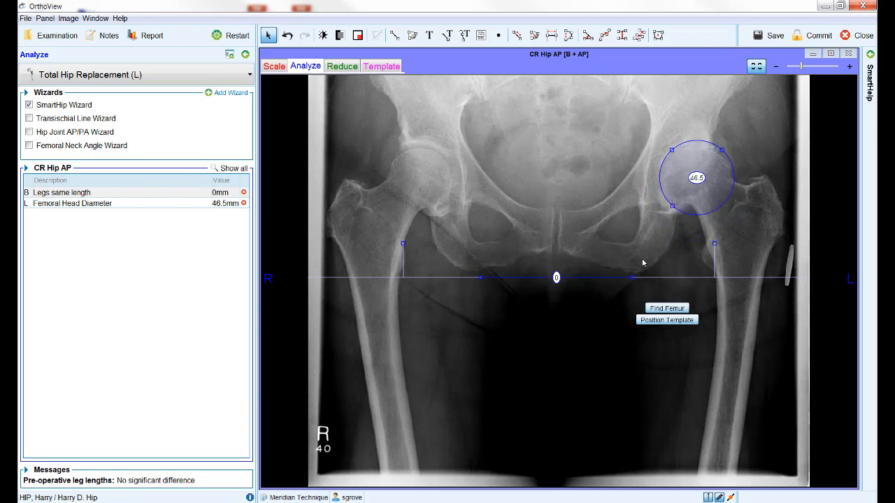
pyautogui.moveTo(634, 278)
pyautogui.mouseDown()
pyautogui.moveTo(632, 247)
pyautogui.moveTo(630, 283)
pyautogui.mouseUp()
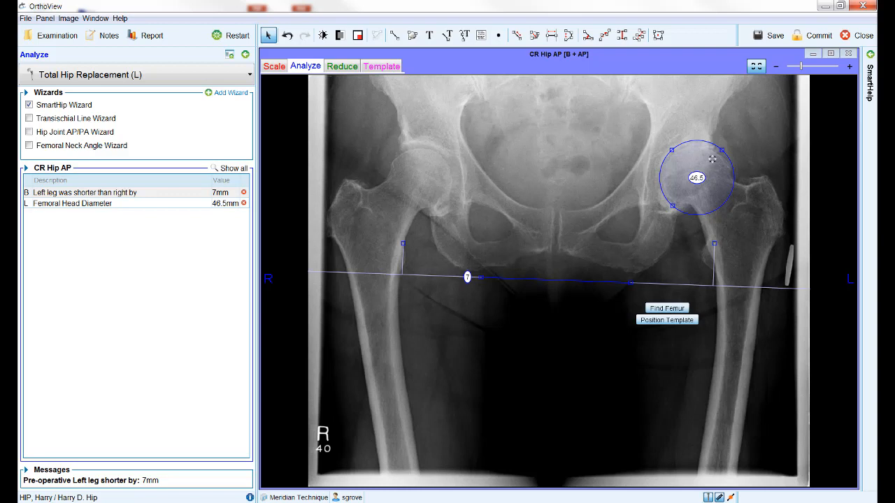
pyautogui.moveTo(713, 159); pyautogui.dragTo(724, 159)
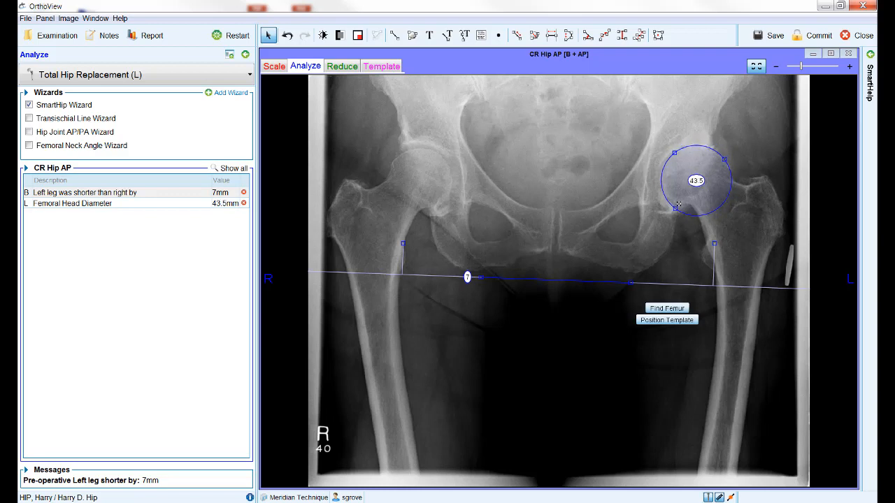
pyautogui.moveTo(675, 208)
pyautogui.mouseDown()
pyautogui.moveTo(676, 199)
pyautogui.moveTo(666, 203)
pyautogui.mouseUp()
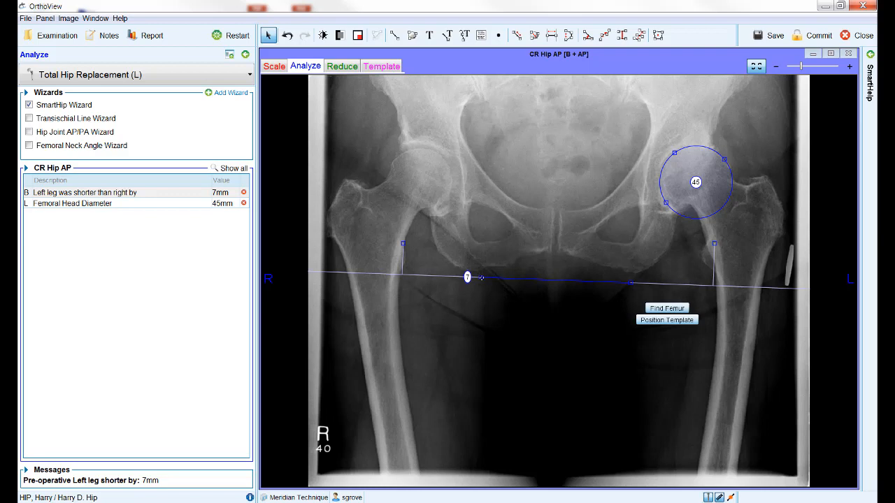
# Step: Align the leg-length line with both ischia and lesser trochanters, and automatically find the left femoral canal
pyautogui.moveTo(481, 278)
pyautogui.mouseDown()
pyautogui.moveTo(657, 283)
pyautogui.moveTo(469, 271)
pyautogui.mouseUp()
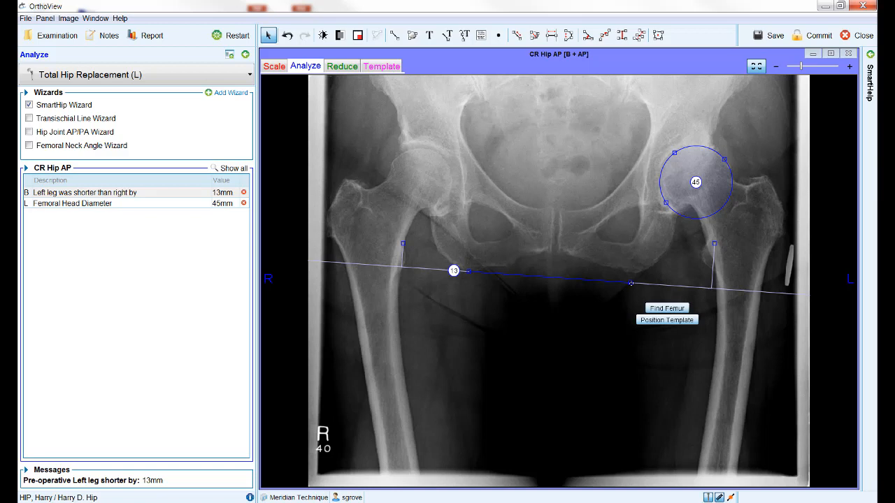
pyautogui.moveTo(631, 284); pyautogui.dragTo(636, 273)
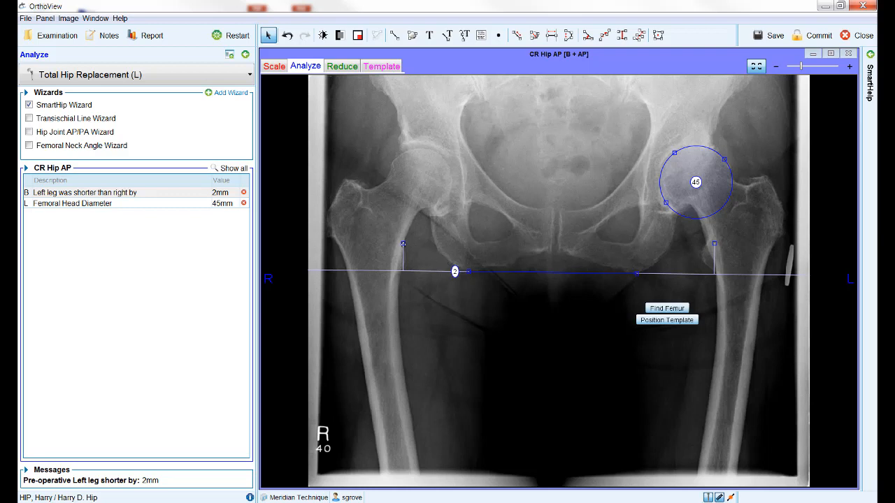
pyautogui.moveTo(403, 244); pyautogui.dragTo(406, 258)
pyautogui.moveTo(714, 243); pyautogui.dragTo(702, 256)
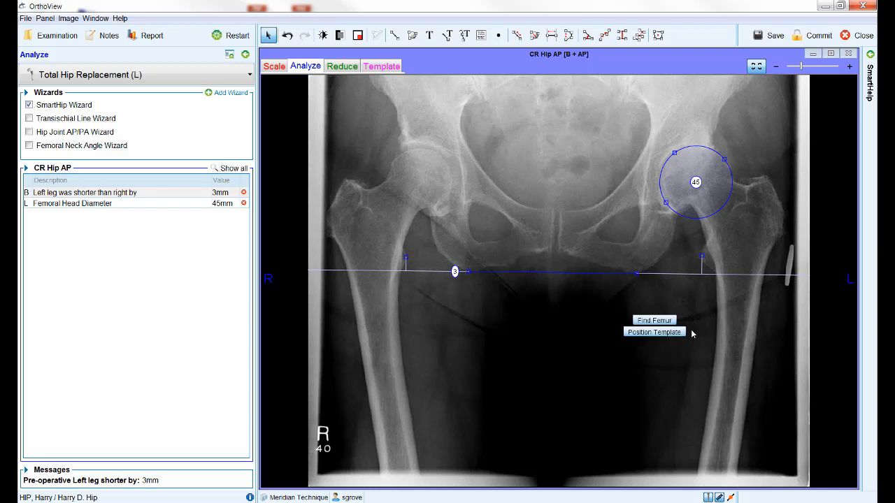
pyautogui.click(655, 323)
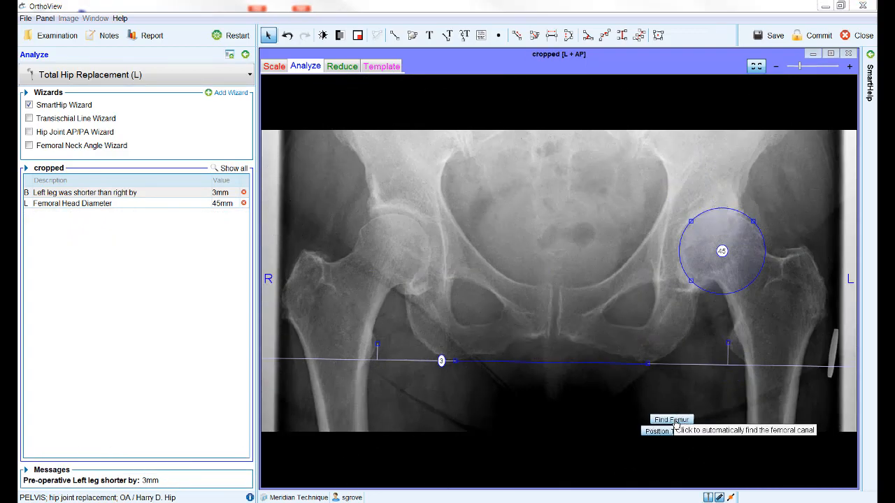
# Step: On the cropped X-ray, try automatic femur detection and manually position the canal outline inside the left femoral shaft
pyautogui.click(671, 420)
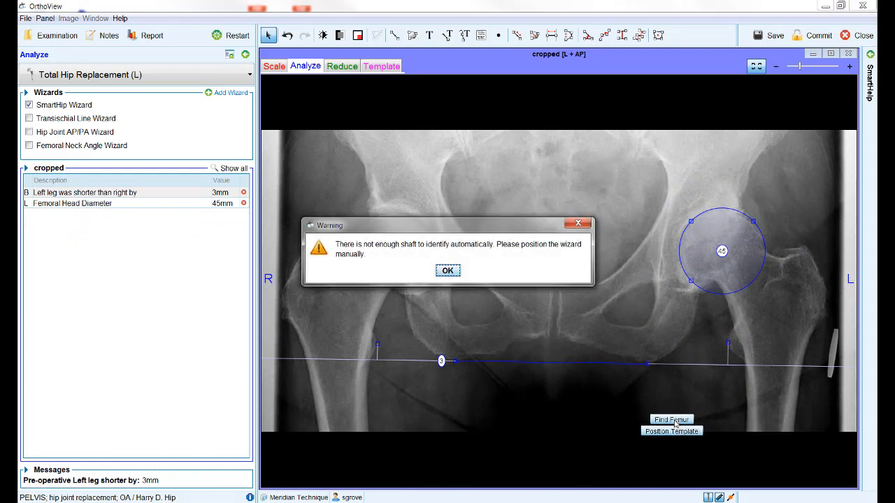
pyautogui.click(451, 274)
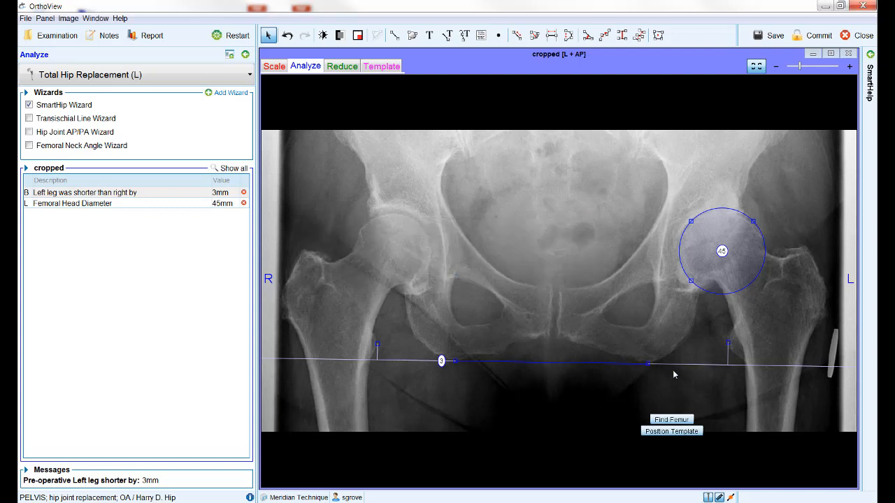
pyautogui.moveTo(736, 386); pyautogui.dragTo(767, 418)
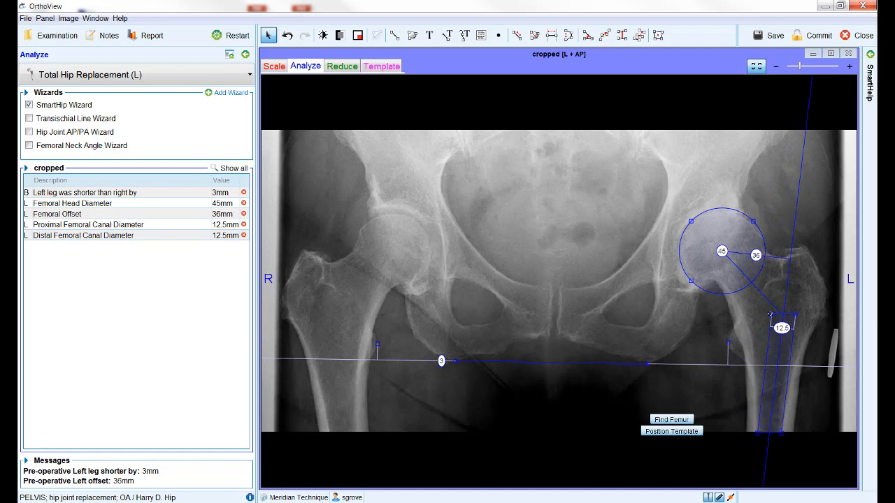
pyautogui.moveTo(770, 314); pyautogui.dragTo(758, 409)
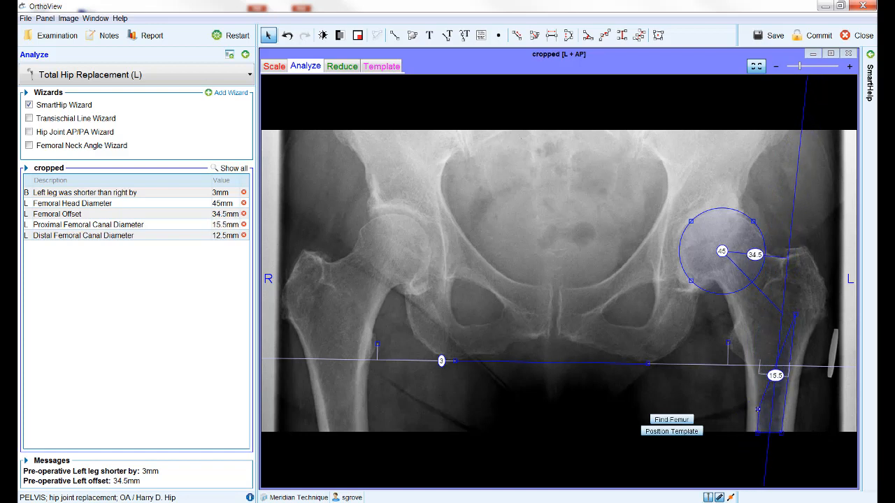
pyautogui.moveTo(795, 316); pyautogui.dragTo(781, 408)
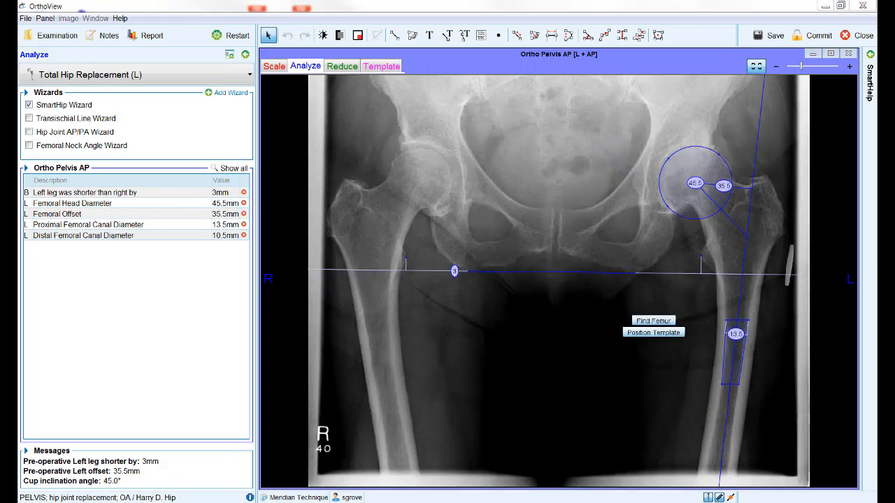
# Step: Position the cup and stem templates on the full pelvis X-ray and collapse the wizard list to enlarge the implant size lists
pyautogui.click(650, 333)
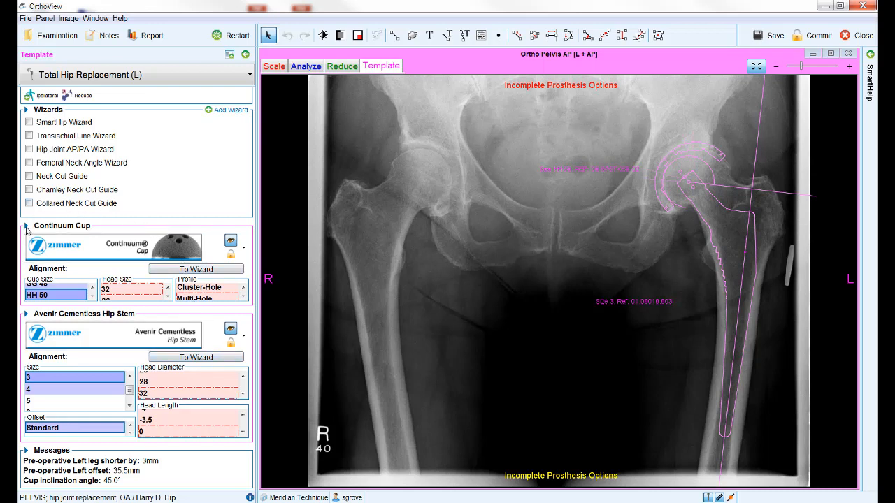
pyautogui.click(27, 111)
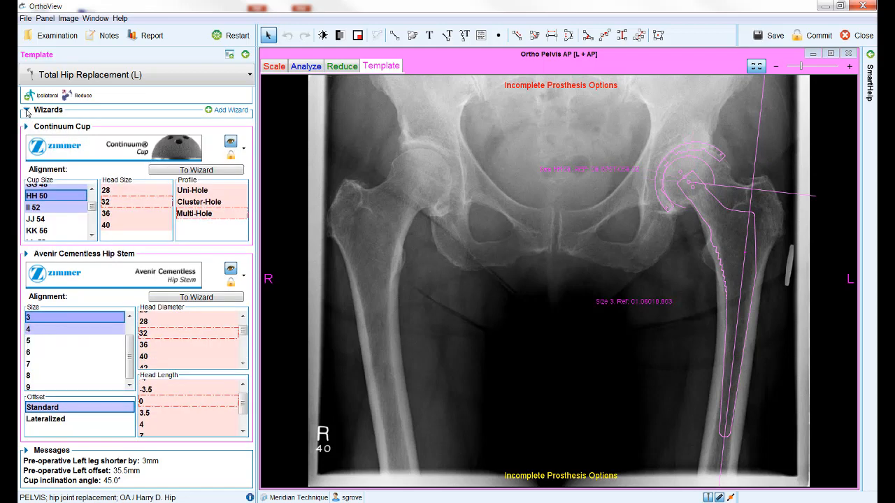
pyautogui.click(26, 111)
pyautogui.click(27, 111)
pyautogui.scroll(1, 90, 210)
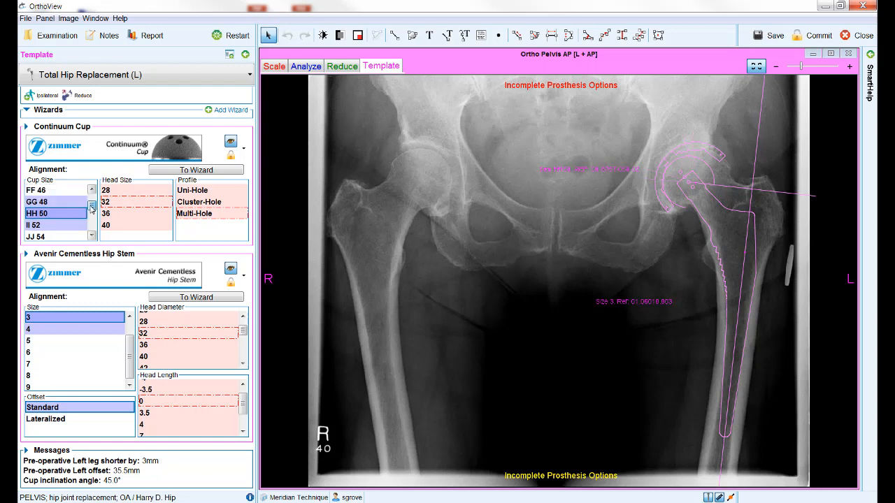
pyautogui.scroll(2, 129, 353)
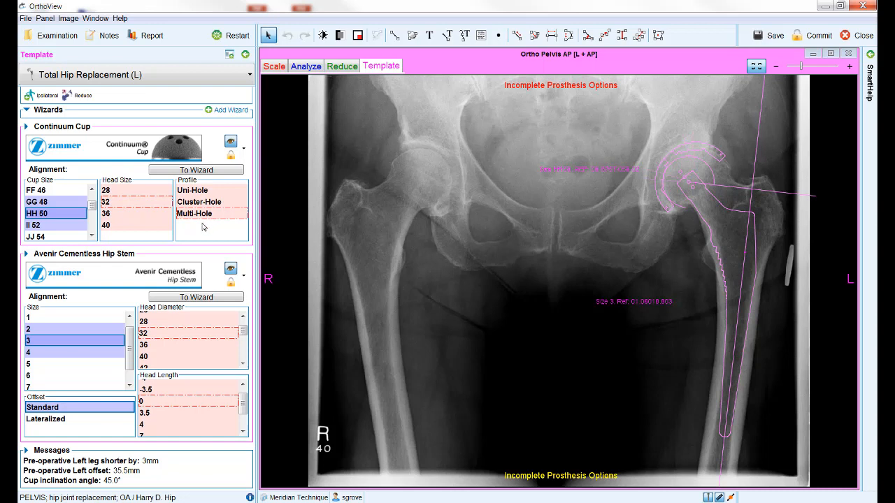
# Step: Browse the hip stem template library and select the Zimmer Avenir Cementless Hip Stem from the recent templates
pyautogui.click(110, 280)
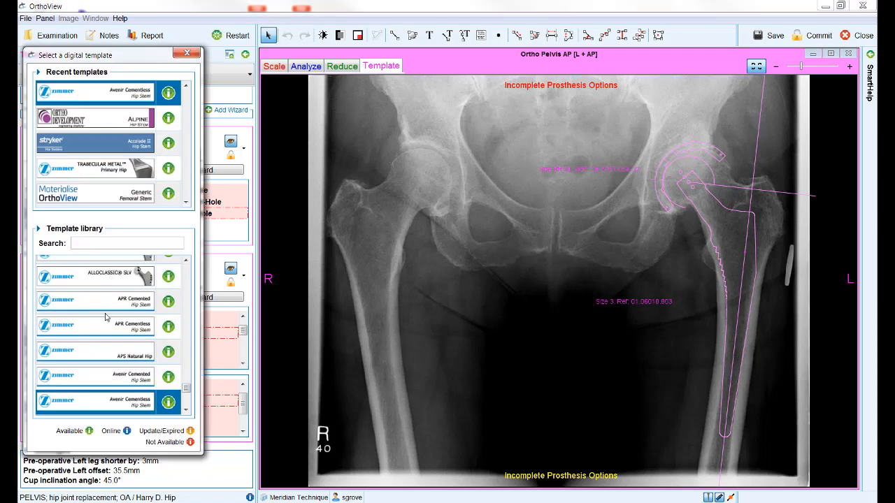
pyautogui.scroll(5, 105, 360)
pyautogui.scroll(2, 105, 360)
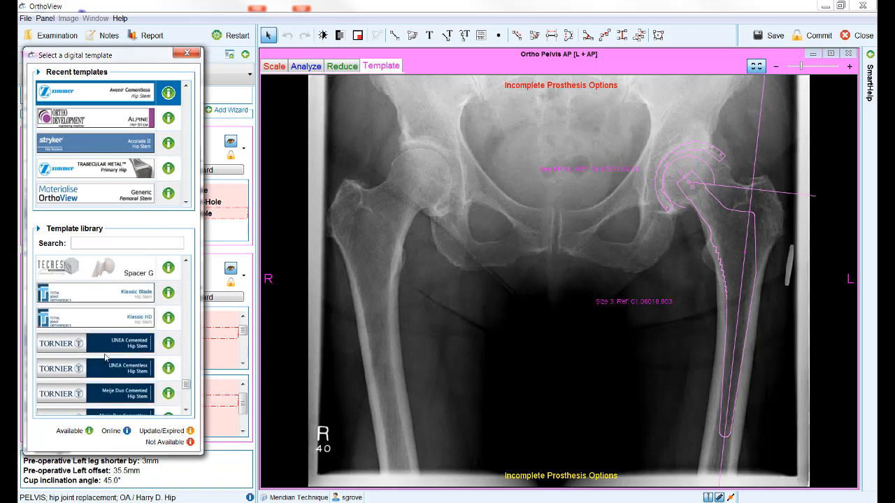
pyautogui.scroll(-10, 107, 353)
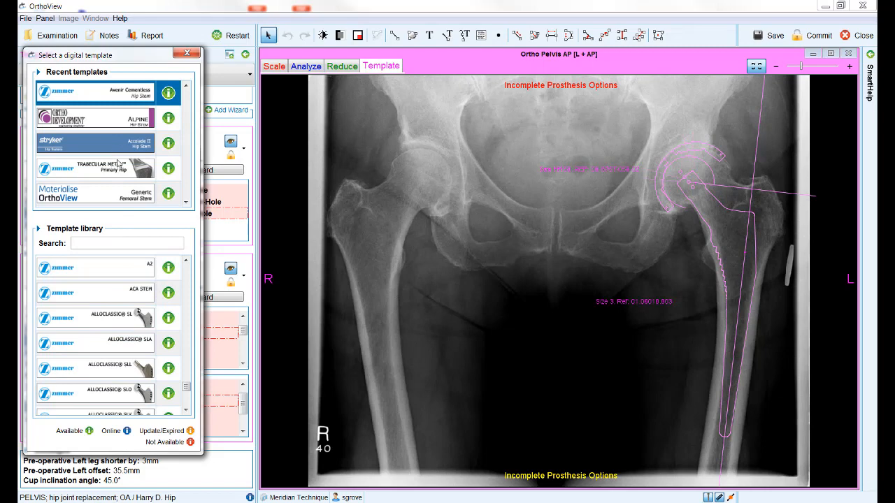
pyautogui.click(95, 96)
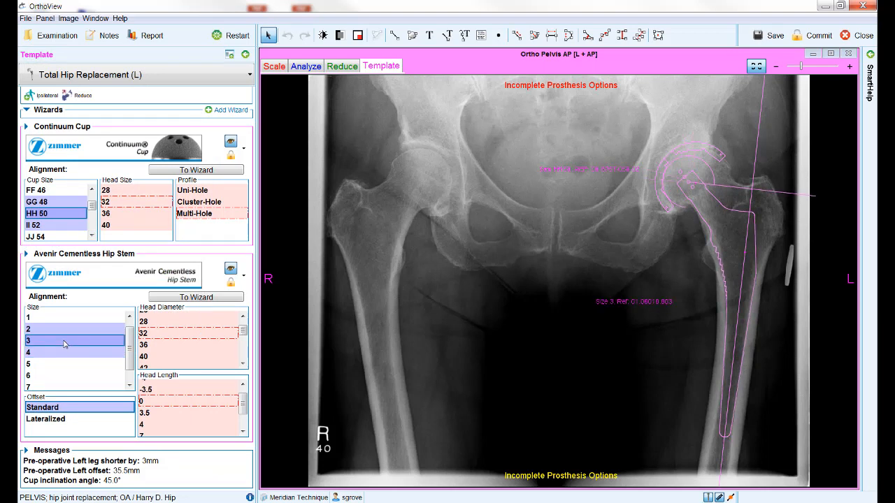
# Step: Complete the prosthesis options with head diameter 32, head length 0 and the Multi-Hole cup profile
pyautogui.click(153, 335)
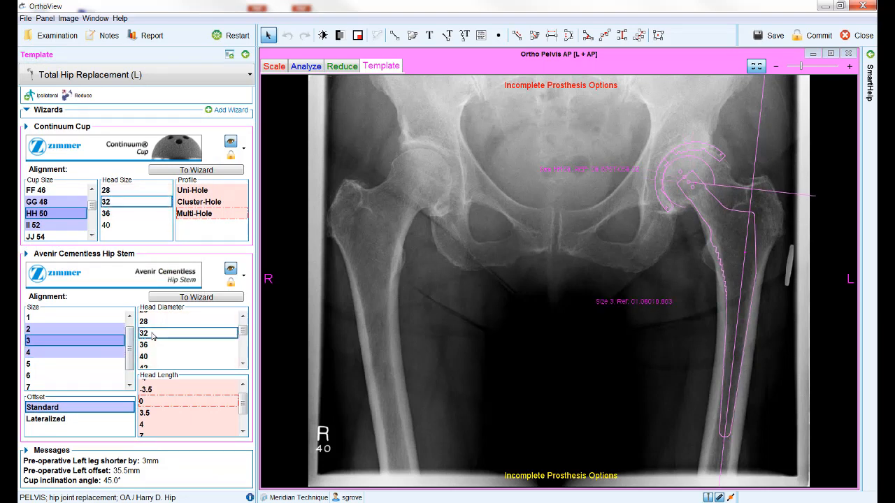
pyautogui.click(151, 402)
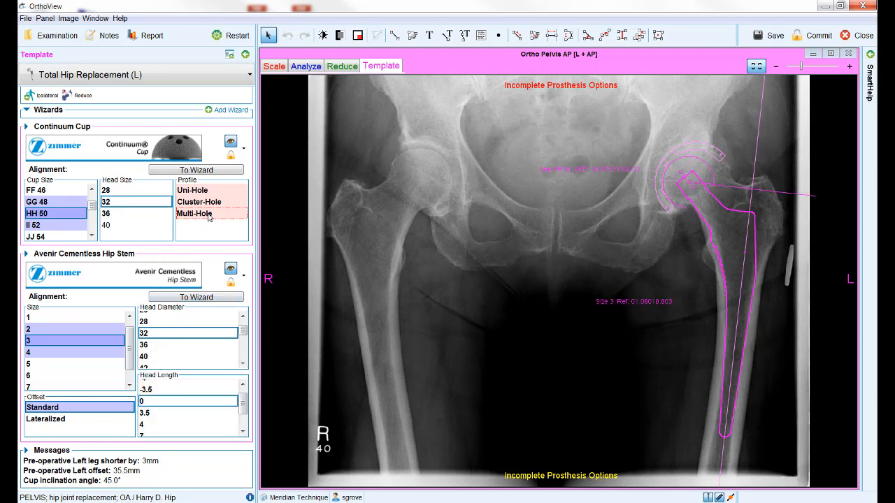
pyautogui.click(209, 216)
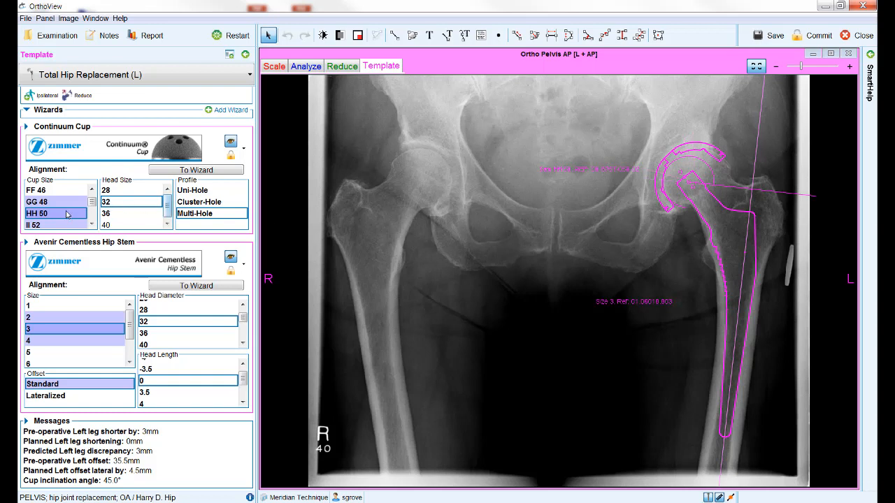
# Step: Compare head sizes 32, 36 and 40 for the Continuum Cup and set the head size to 36
pyautogui.click(108, 213)
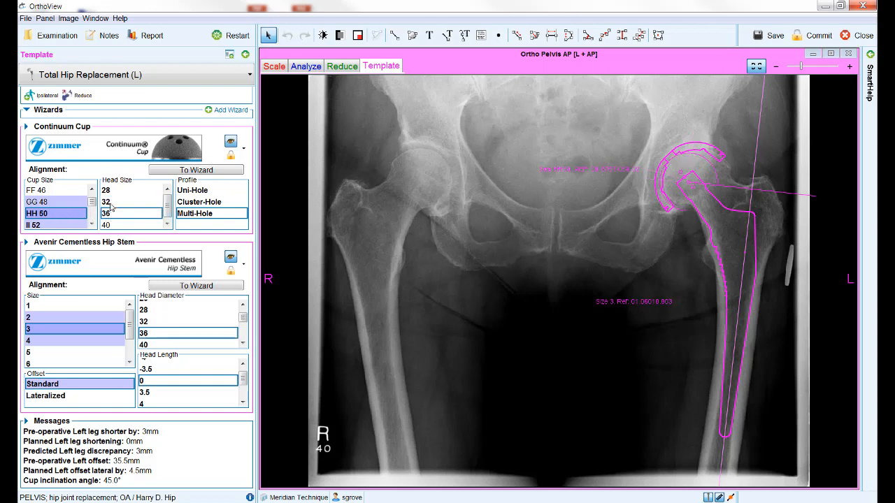
pyautogui.click(110, 201)
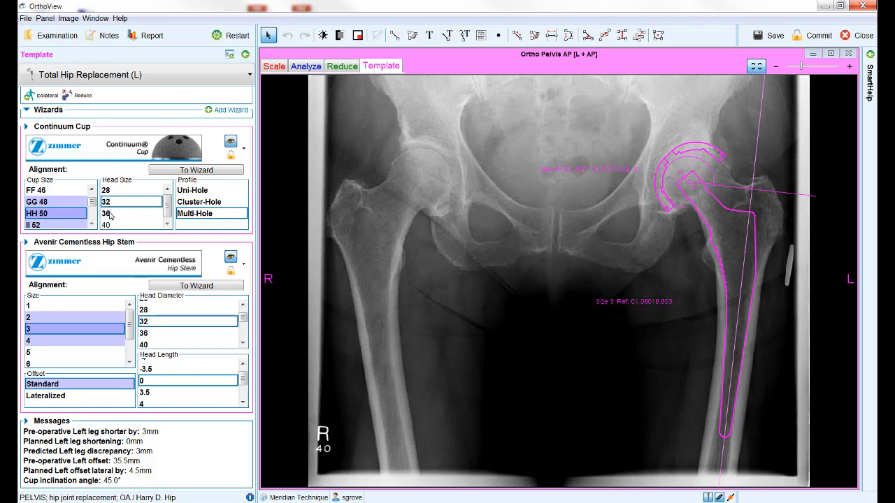
pyautogui.click(111, 214)
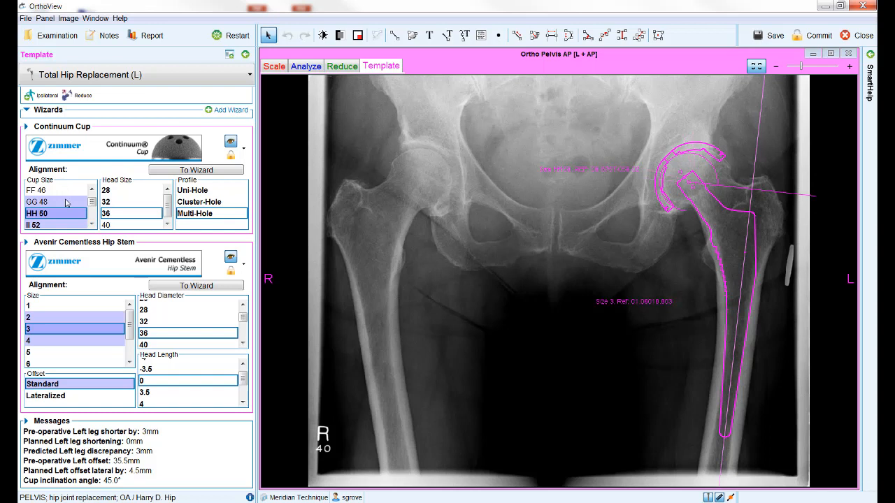
pyautogui.click(107, 225)
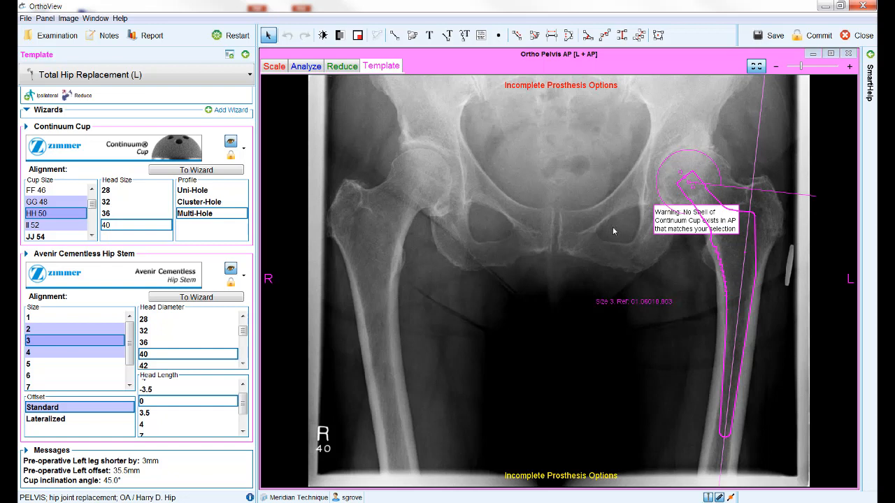
pyautogui.click(107, 214)
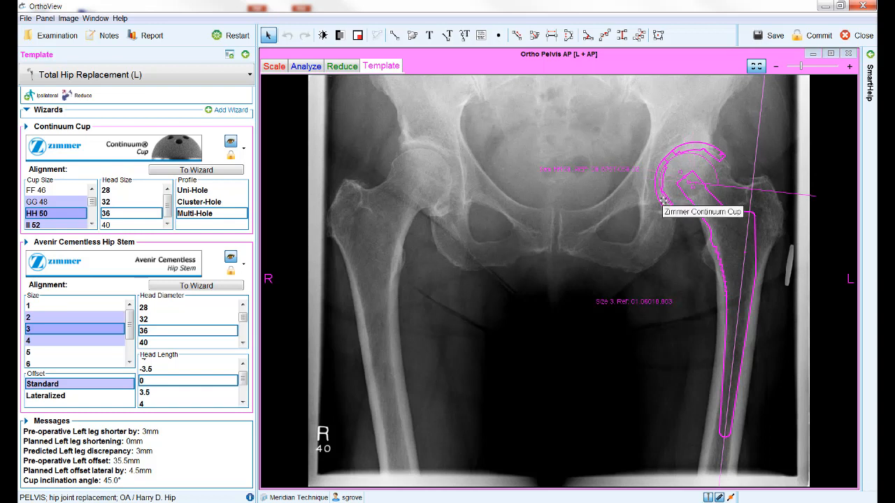
# Step: Try moving the cup medially and the stem upward, step the stem moves back and forward, and restore the cup's wizard alignment
pyautogui.moveTo(663, 201); pyautogui.dragTo(598, 202)
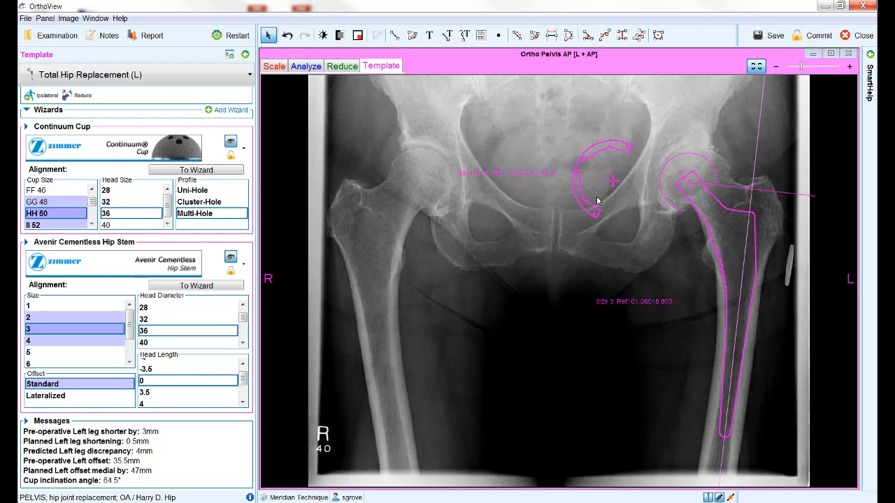
pyautogui.moveTo(728, 244)
pyautogui.mouseDown()
pyautogui.moveTo(734, 233)
pyautogui.moveTo(703, 233)
pyautogui.moveTo(737, 234)
pyautogui.mouseUp()
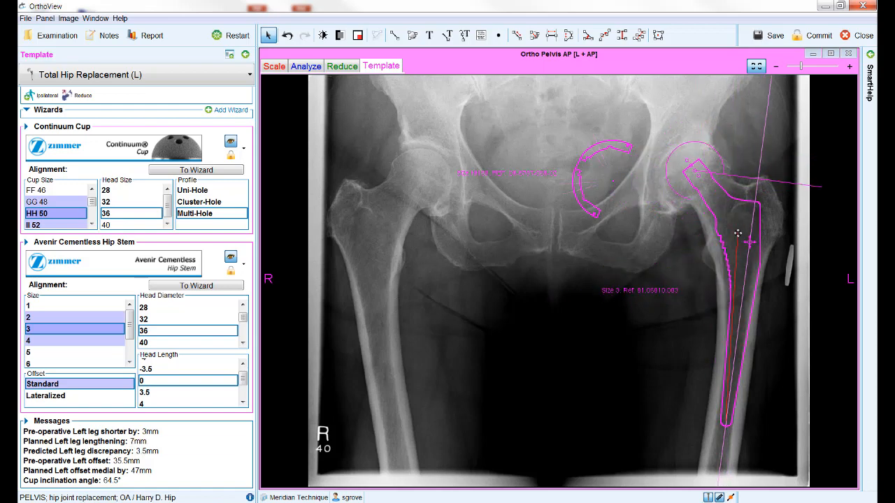
pyautogui.click(288, 35)
pyautogui.click(288, 36)
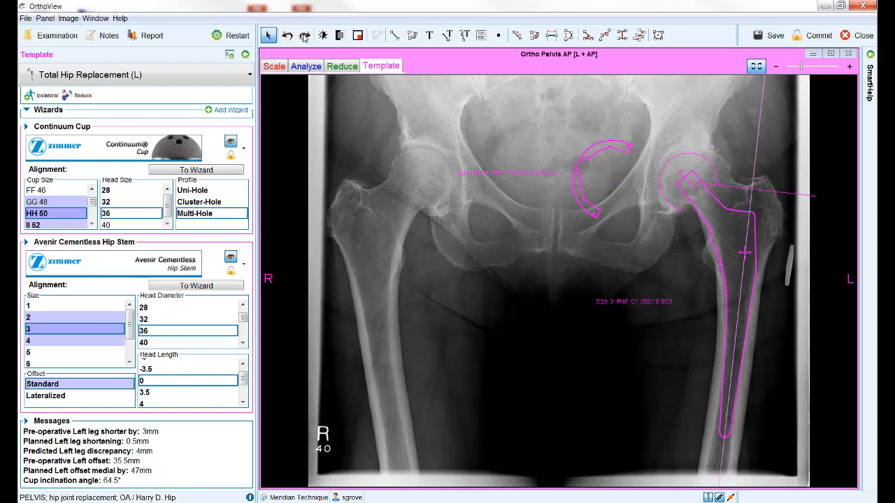
pyautogui.click(304, 36)
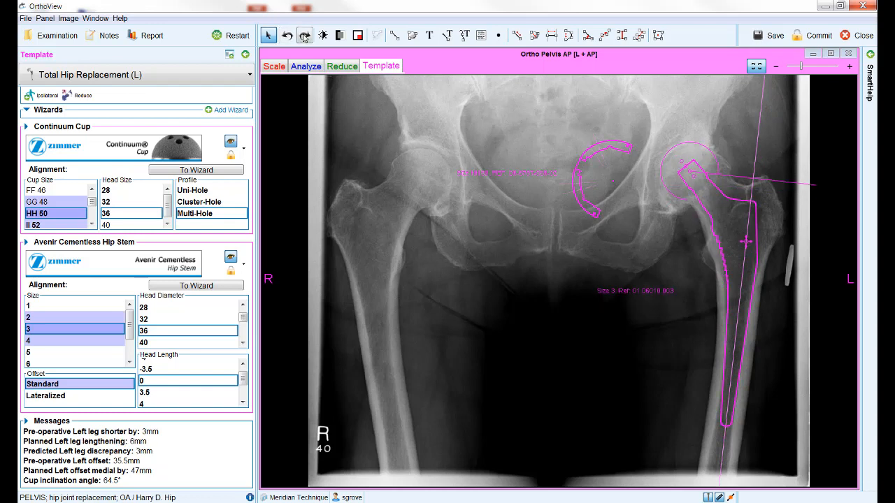
pyautogui.click(206, 172)
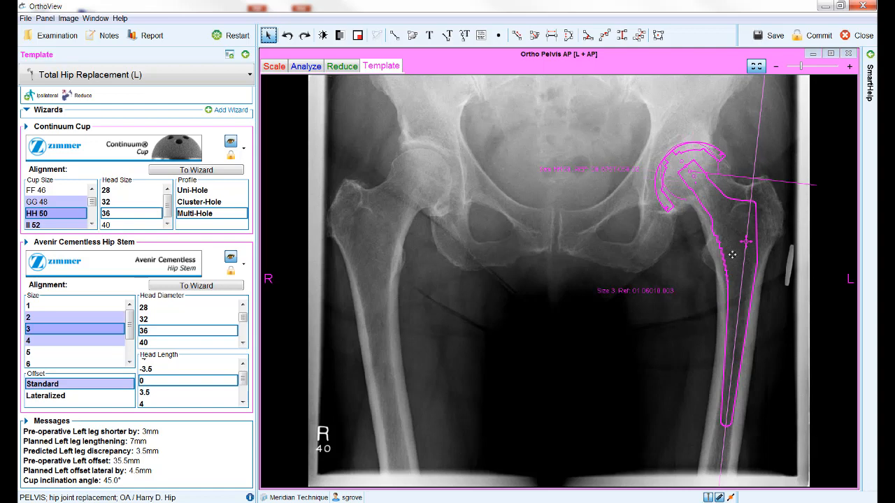
# Step: Try shifting the stem template upward and medially out of the femoral canal, and undo that move
pyautogui.moveTo(735, 256)
pyautogui.mouseDown()
pyautogui.moveTo(733, 237)
pyautogui.moveTo(734, 258)
pyautogui.mouseUp()
pyautogui.moveTo(622, 238); pyautogui.dragTo(680, 264)
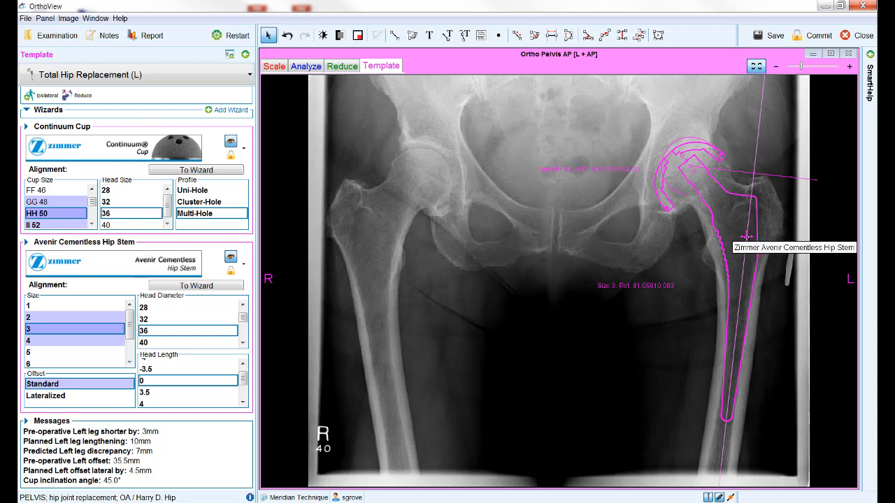
pyautogui.moveTo(747, 236); pyautogui.dragTo(717, 202)
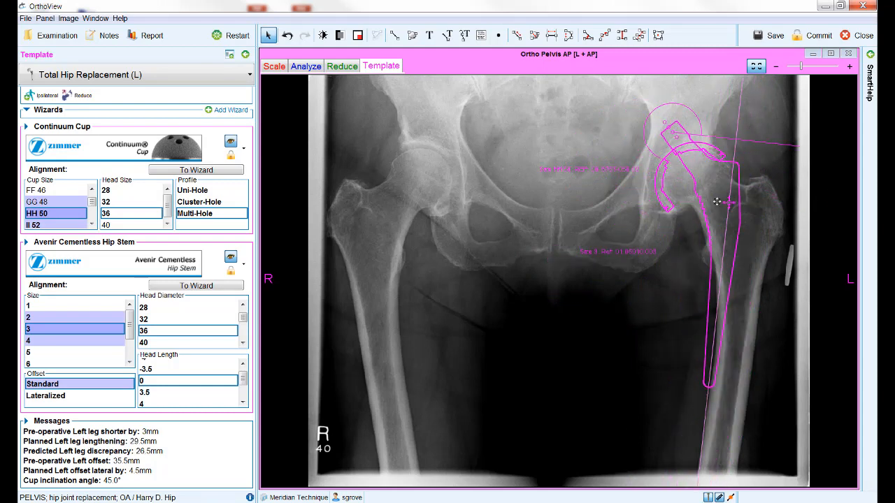
pyautogui.click(288, 36)
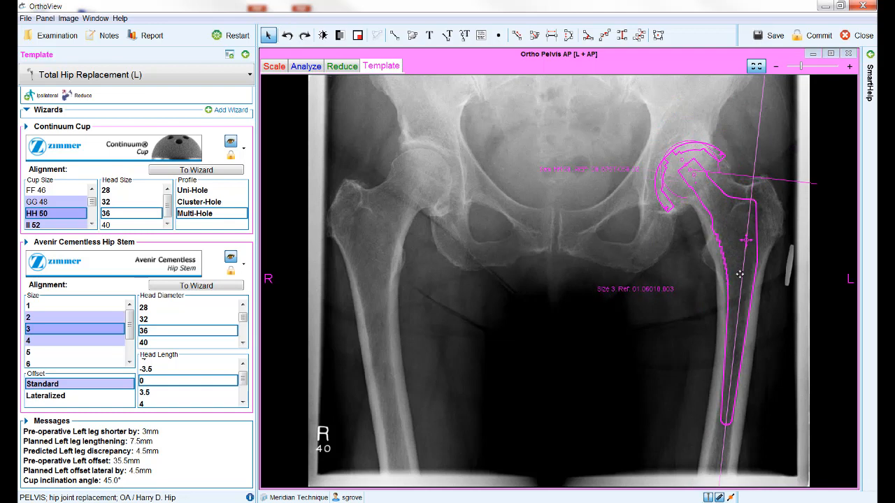
# Step: Lower the stem template to a predicted leg discrepancy of 0 mm and shift the cup medially to a planned lateral offset of about 0.5 mm
pyautogui.moveTo(740, 277); pyautogui.dragTo(739, 283)
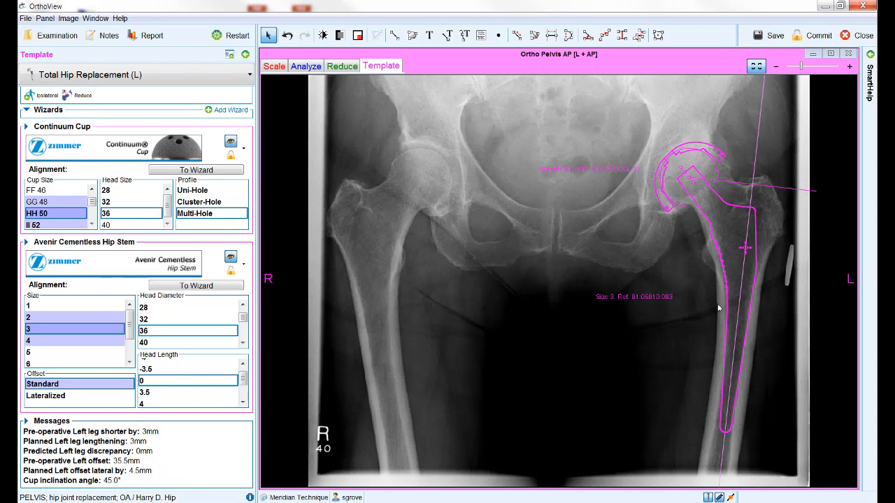
pyautogui.moveTo(733, 257)
pyautogui.mouseDown()
pyautogui.moveTo(735, 249)
pyautogui.moveTo(736, 256)
pyautogui.mouseUp()
pyautogui.moveTo(665, 205)
pyautogui.mouseDown()
pyautogui.moveTo(657, 202)
pyautogui.moveTo(669, 220)
pyautogui.moveTo(662, 202)
pyautogui.mouseUp()
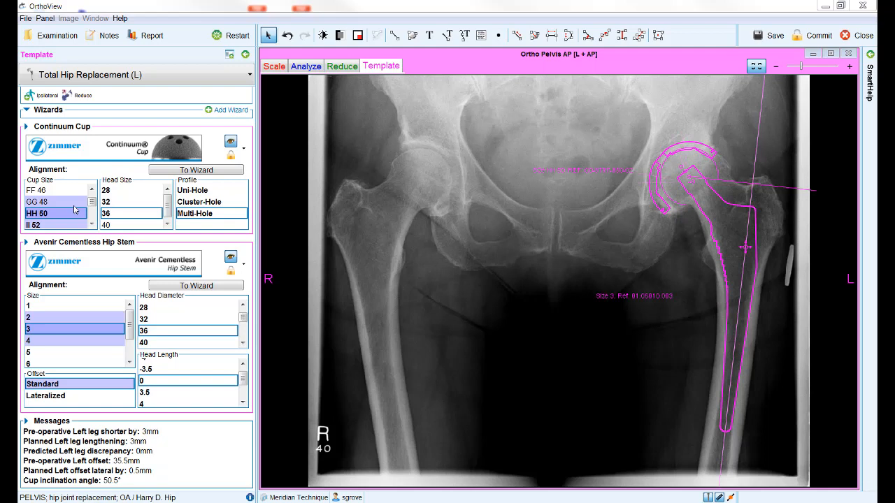
# Step: Reduce the left hip to simulate the femur position with the templated implants, and open the planning report
pyautogui.click(79, 99)
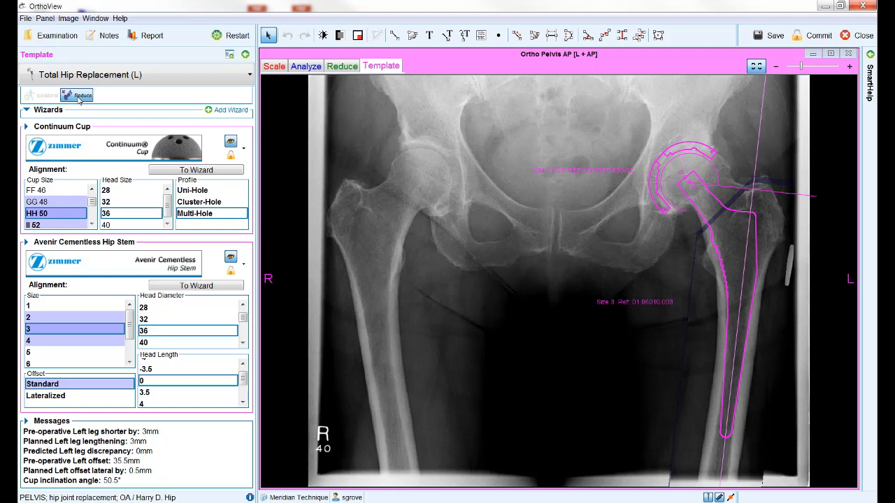
pyautogui.click(79, 98)
pyautogui.click(79, 98)
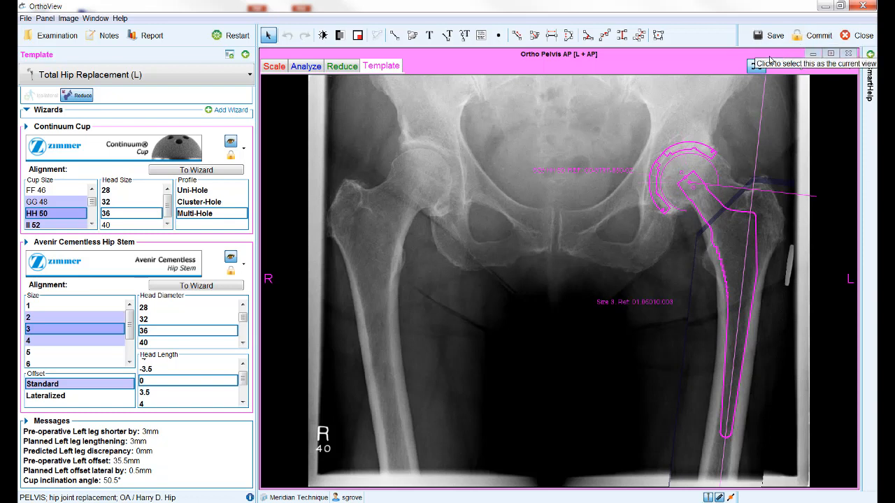
pyautogui.click(135, 38)
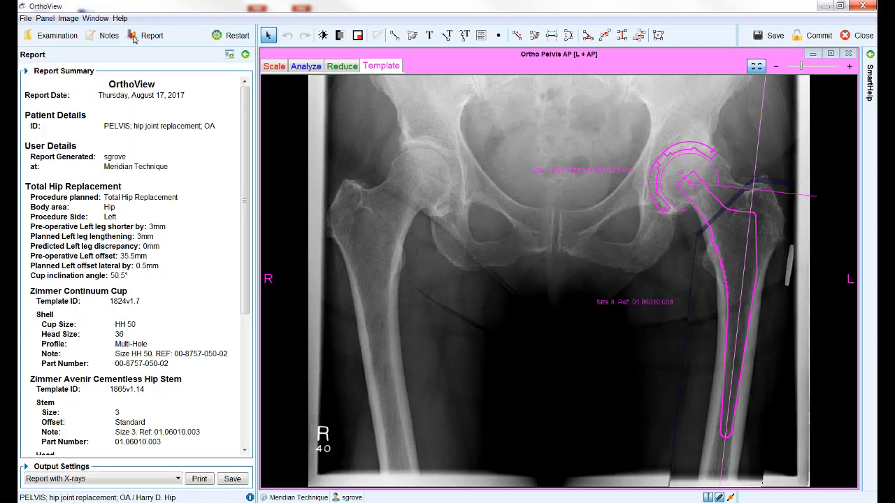